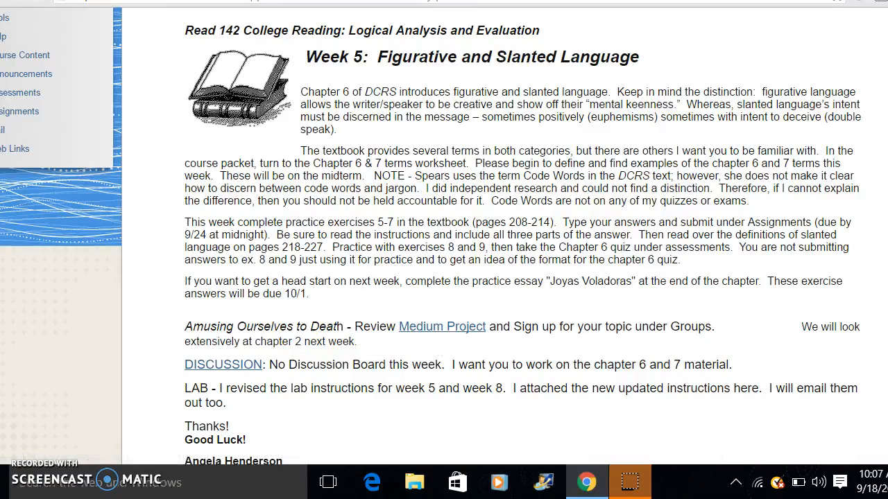
{"action": "scroll", "coordinate": [444, 249], "scroll_direction": "up", "scroll_amount": 5}
{"action": "scroll", "coordinate": [444, 250], "scroll_direction": "up", "scroll_amount": 5}
{"action": "scroll", "coordinate": [443, 250], "scroll_direction": "up", "scroll_amount": 3}
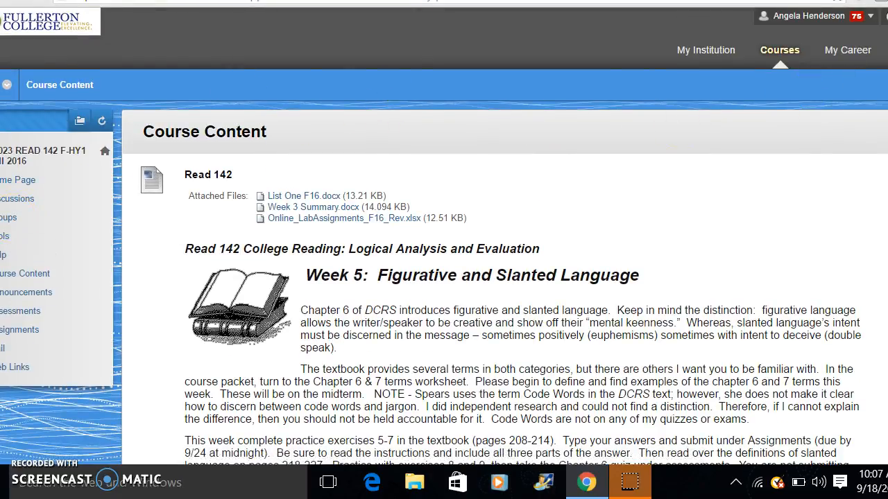
{"action": "scroll", "coordinate": [819, 97], "scroll_direction": "down", "scroll_amount": 5}
{"action": "scroll", "coordinate": [818, 208], "scroll_direction": "down", "scroll_amount": 4}
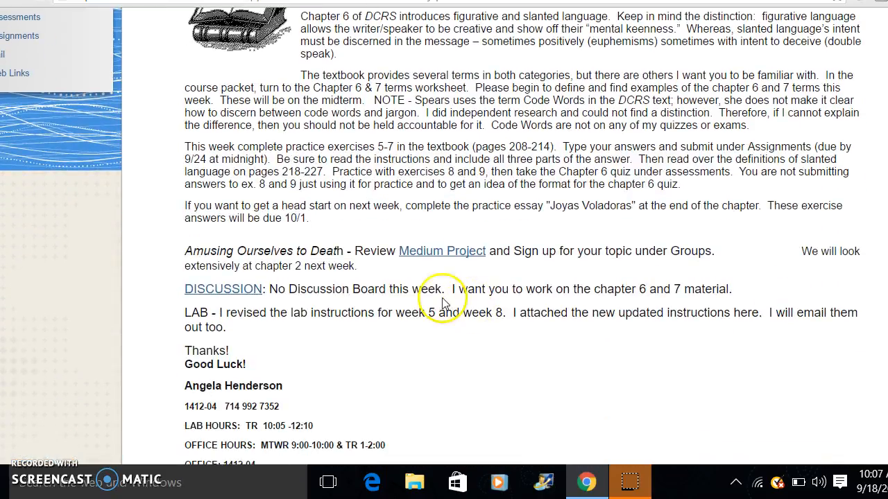
Step: Sign up for the Medium Project group via its Sign Up Sheet so the student appears as a member
{"action": "left_click", "coordinate": [428, 255]}
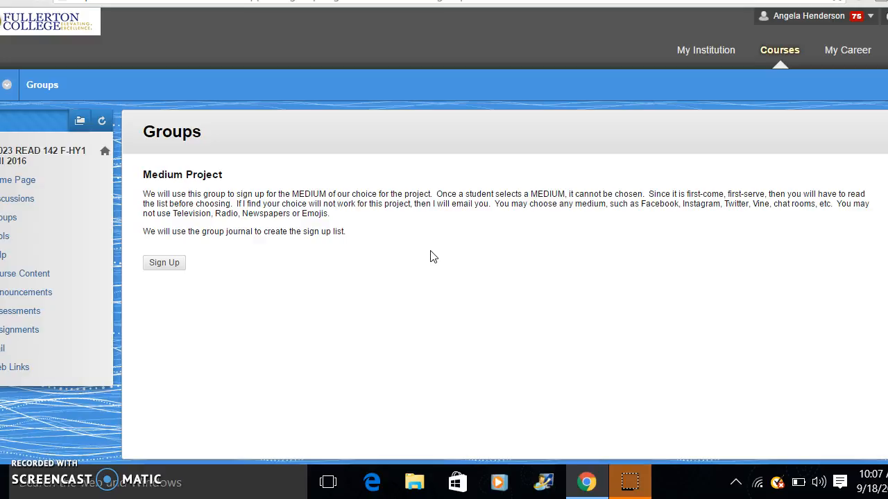
{"action": "left_click", "coordinate": [165, 264]}
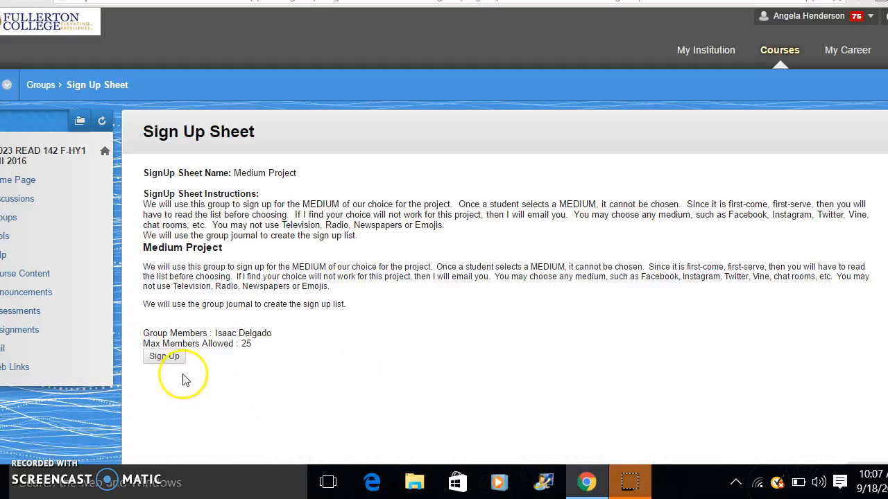
{"action": "left_click", "coordinate": [165, 357]}
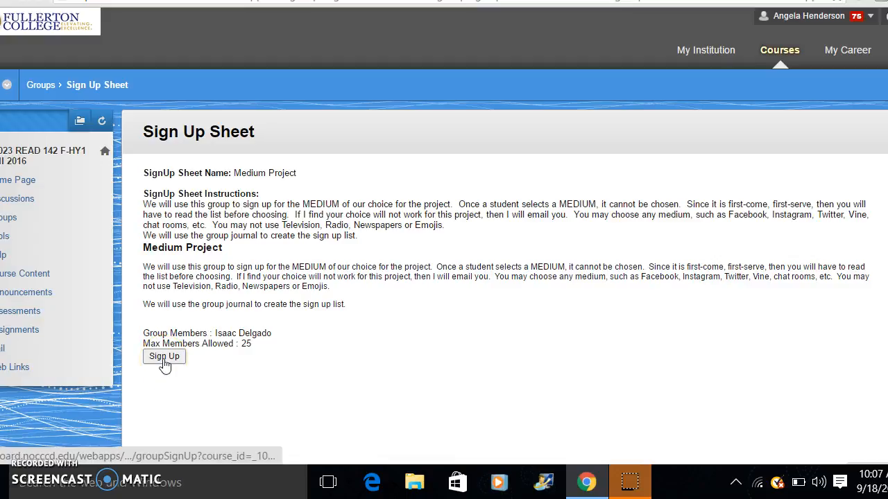
{"action": "left_click", "coordinate": [164, 356]}
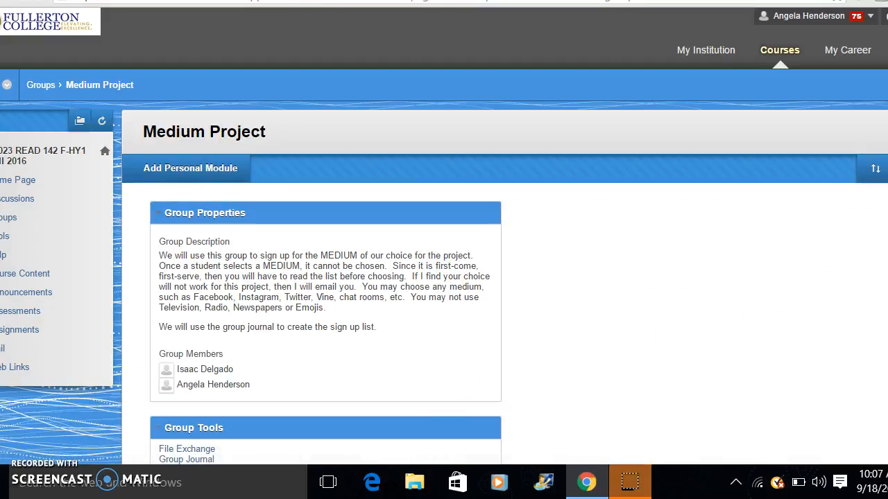
{"action": "scroll", "coordinate": [444, 277], "scroll_direction": "down", "scroll_amount": 2}
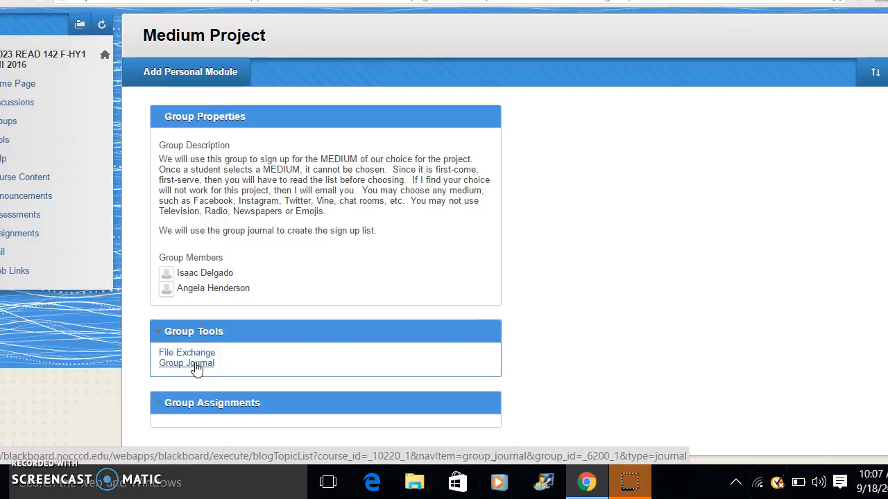
Step: Open the Medium Project Group Journal from Group Tools, reaching the blank Create Journal Entry form
{"action": "left_click", "coordinate": [196, 367]}
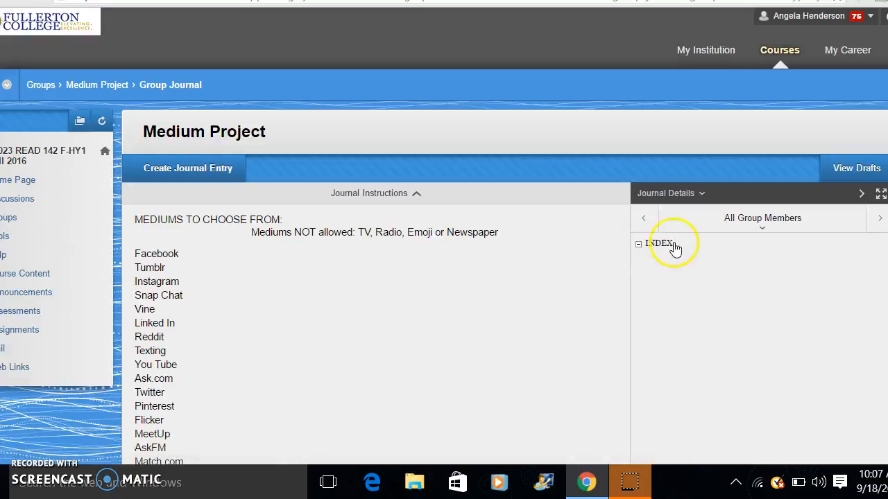
{"action": "scroll", "coordinate": [675, 247], "scroll_direction": "down", "scroll_amount": 2}
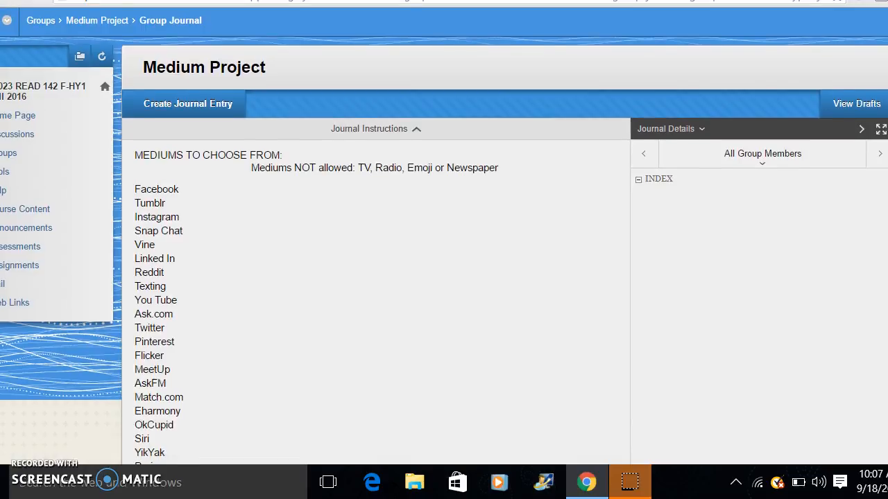
{"action": "scroll", "coordinate": [444, 277], "scroll_direction": "down", "scroll_amount": 4}
{"action": "scroll", "coordinate": [444, 277], "scroll_direction": "up", "scroll_amount": 2}
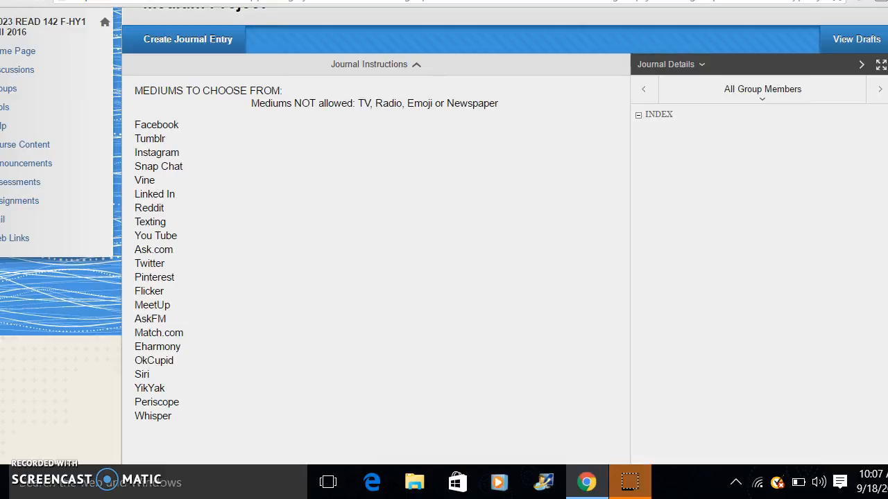
{"action": "scroll", "coordinate": [444, 249], "scroll_direction": "up", "scroll_amount": 1}
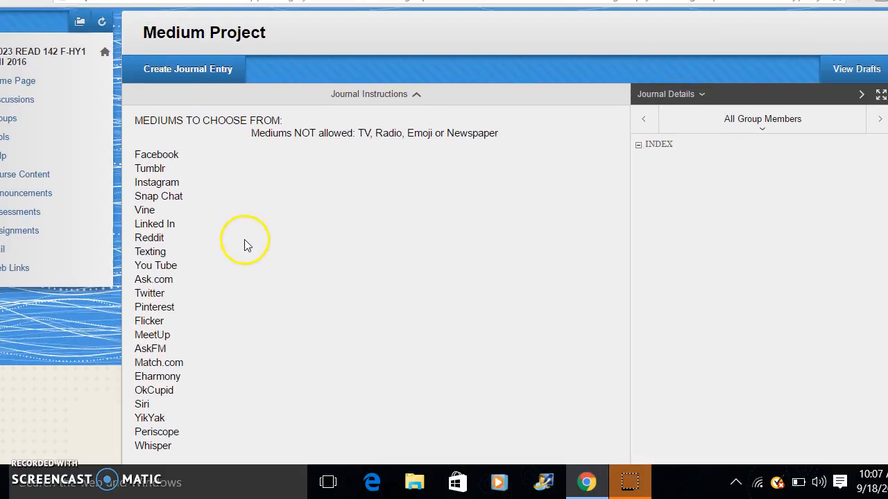
{"action": "left_click", "coordinate": [186, 71]}
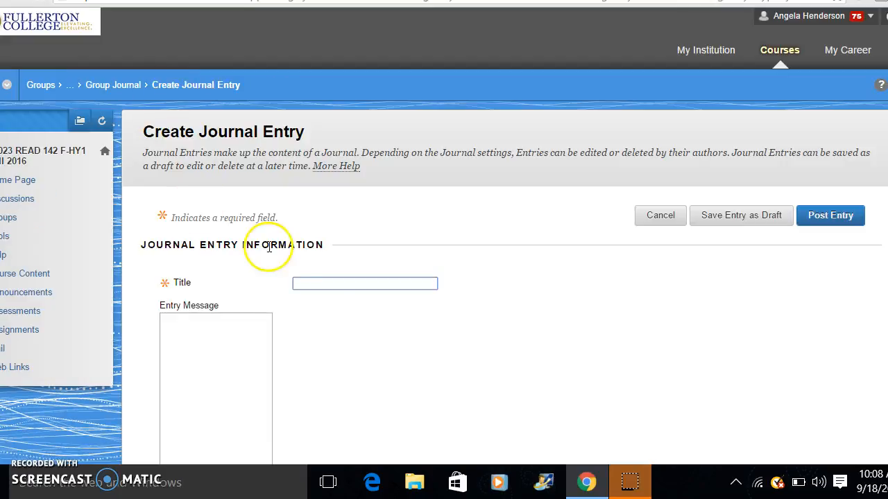